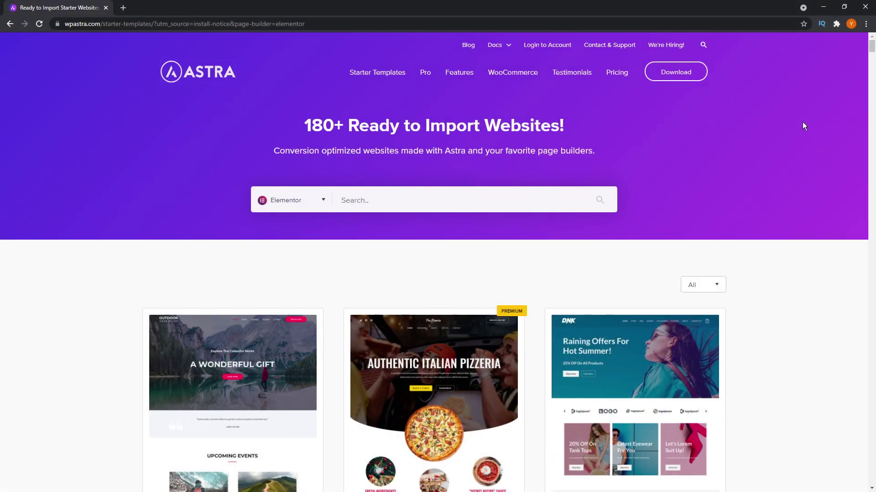
Step: Scroll down through the Astra starter website templates gallery
{"action": "scroll", "coordinate": [801, 126], "scroll_direction": "down", "scroll_amount": 3}
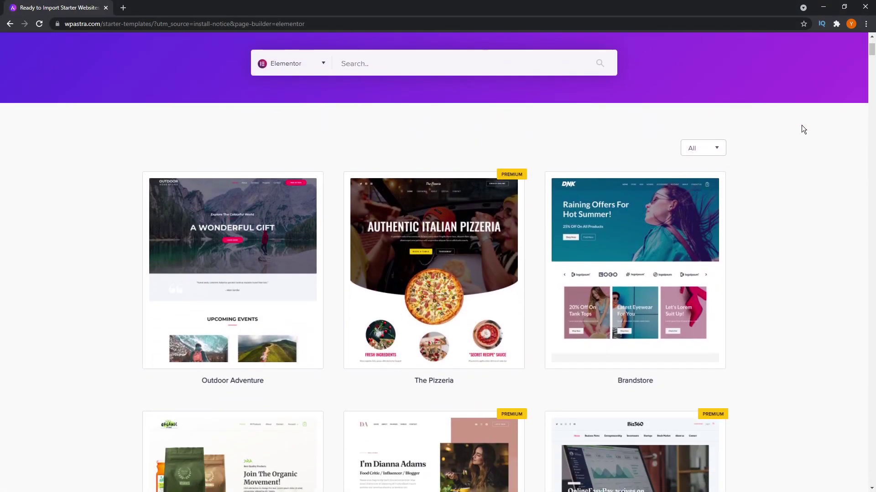
{"action": "scroll", "coordinate": [801, 126], "scroll_direction": "down", "scroll_amount": 20}
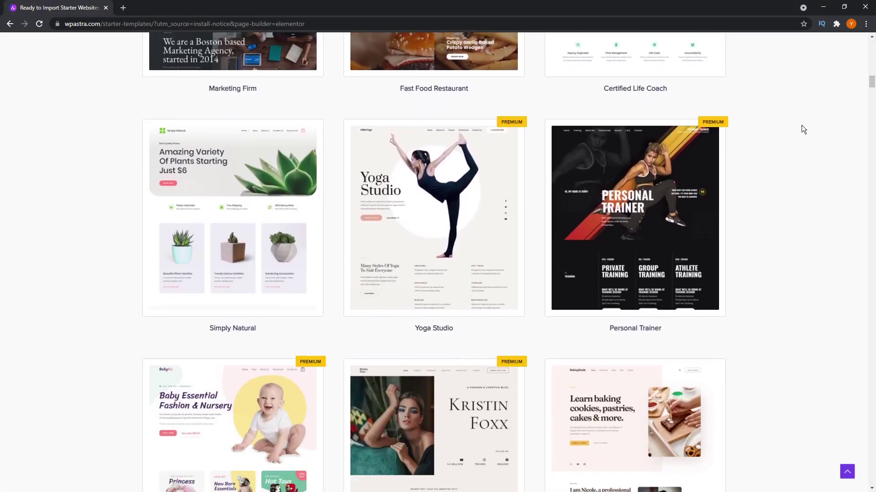
{"action": "scroll", "coordinate": [801, 125], "scroll_direction": "down", "scroll_amount": 20}
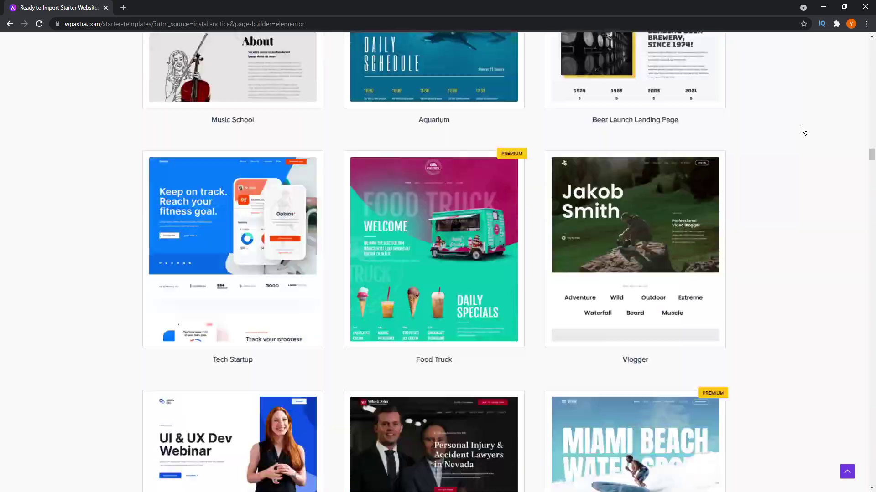
{"action": "scroll", "coordinate": [803, 131], "scroll_direction": "down", "scroll_amount": 20}
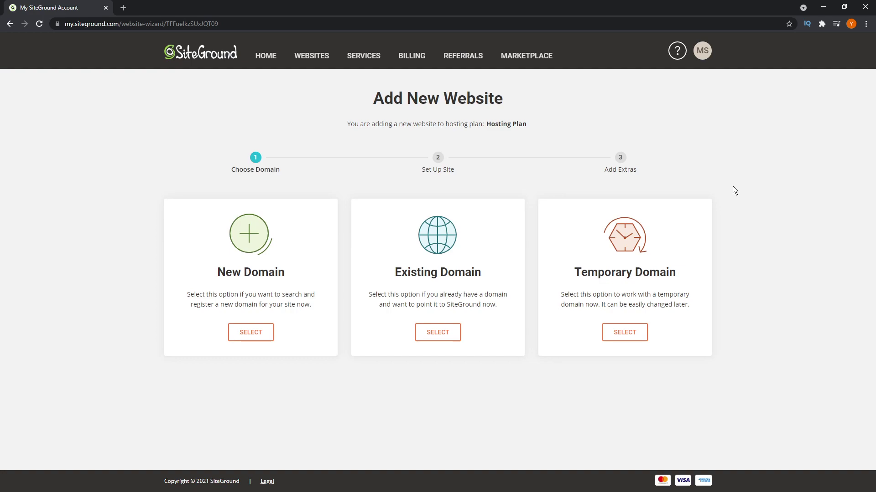
Step: Create a brand-new SiteGround website on a Temporary Domain and submit the setup
{"action": "left_click", "coordinate": [558, 280]}
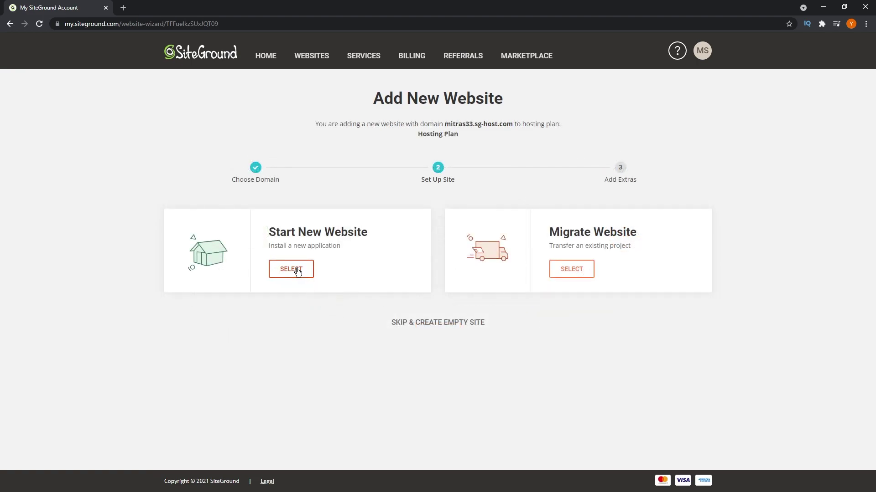
{"action": "left_click", "coordinate": [297, 271]}
{"action": "scroll", "coordinate": [306, 296], "scroll_direction": "down", "scroll_amount": 1}
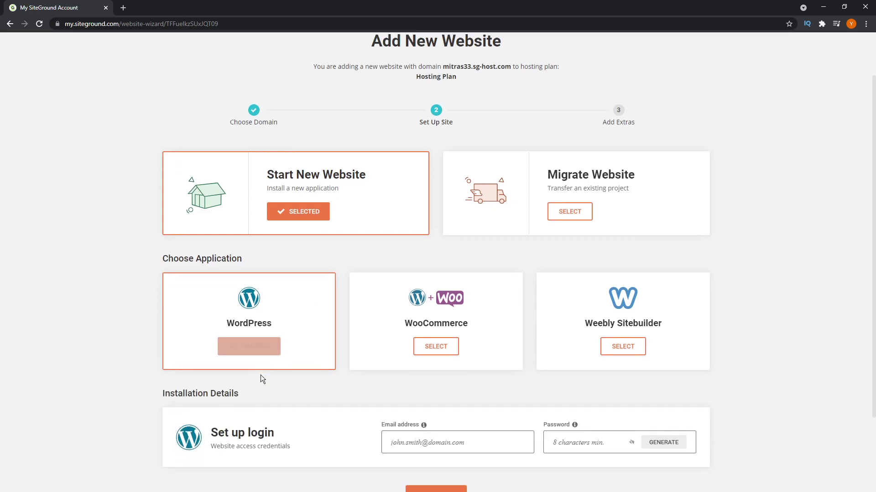
{"action": "scroll", "coordinate": [263, 379], "scroll_direction": "down", "scroll_amount": 2}
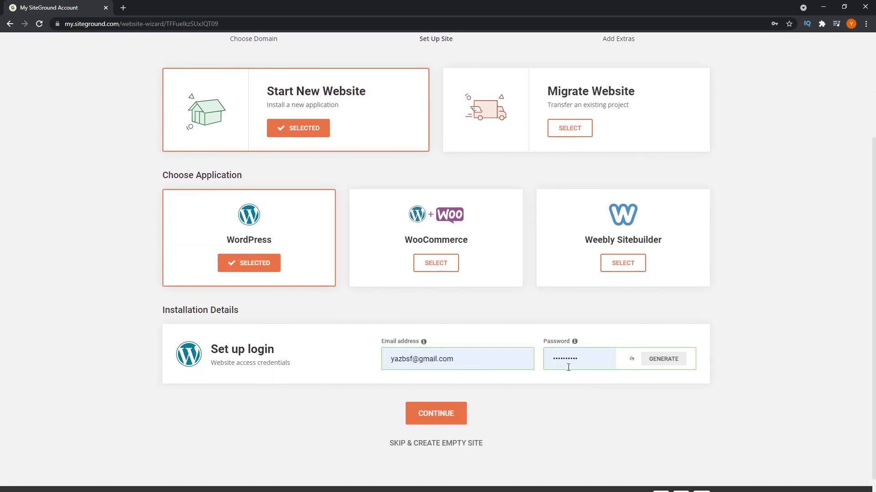
{"action": "left_click", "coordinate": [435, 414]}
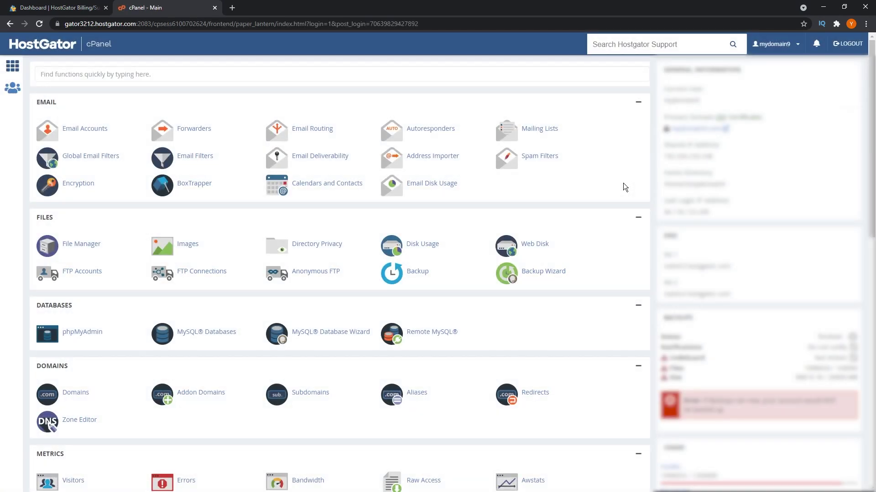
Step: Scroll the HostGator cPanel down to Softaculous and open its WordPress installer
{"action": "scroll", "coordinate": [623, 184], "scroll_direction": "down", "scroll_amount": 12}
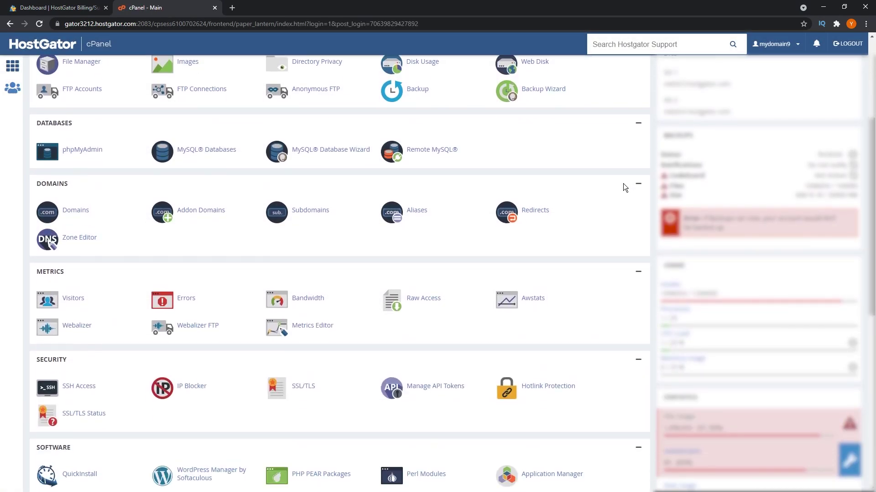
{"action": "scroll", "coordinate": [622, 183], "scroll_direction": "down", "scroll_amount": 2}
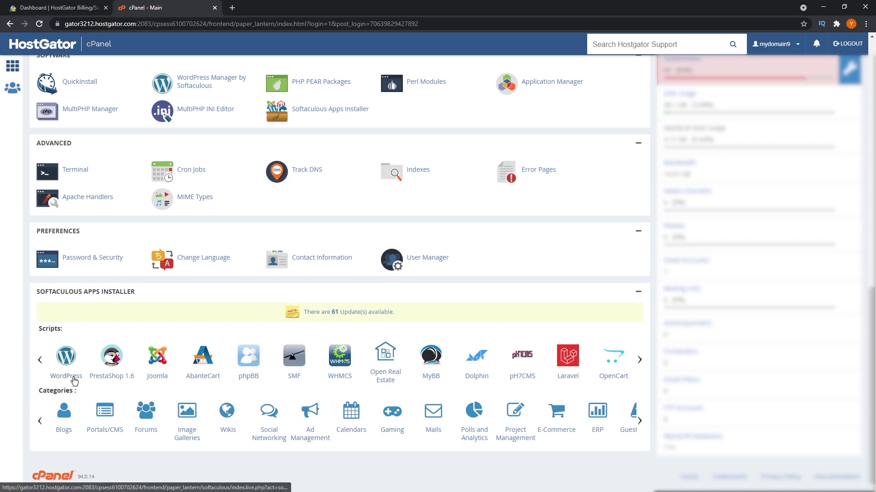
{"action": "left_click", "coordinate": [68, 376]}
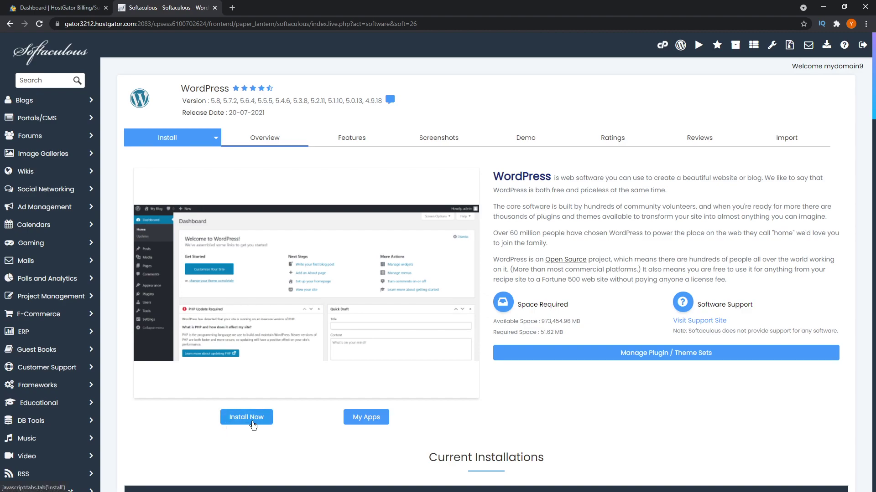
Step: Install WordPress 5.8 on mydomain9.com with a site name and description, keeping default admin settings
{"action": "left_click", "coordinate": [251, 418]}
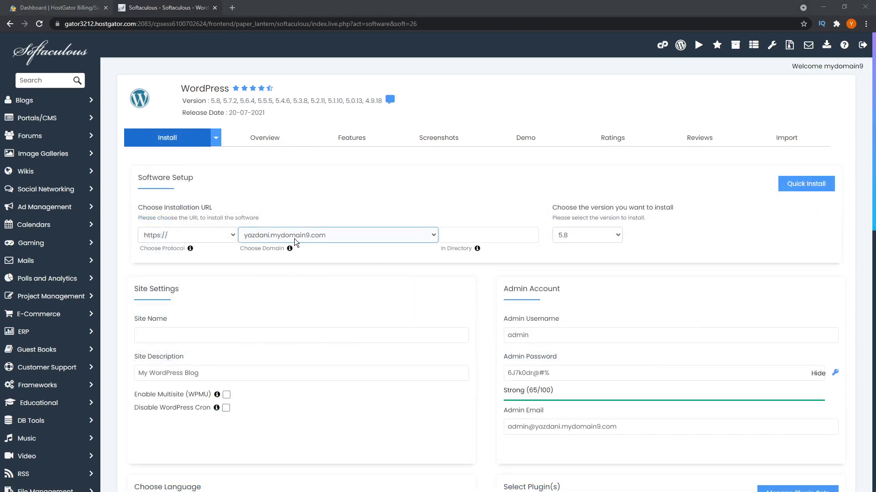
{"action": "left_click", "coordinate": [199, 336]}
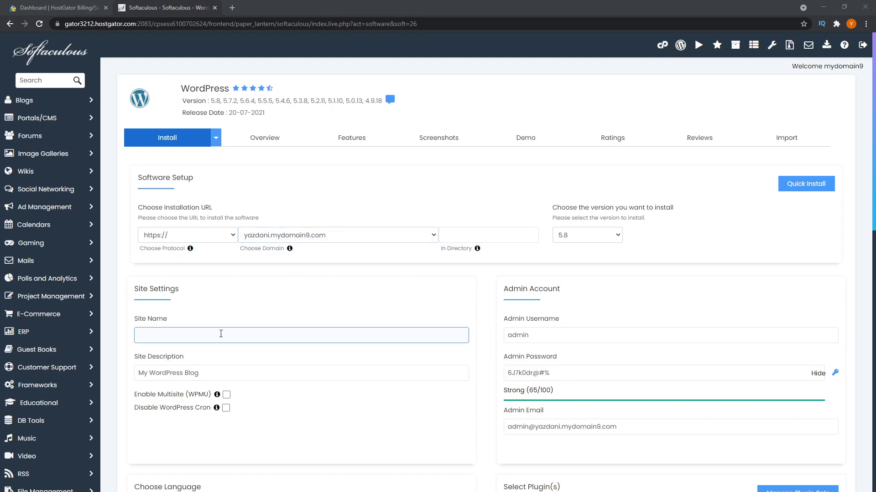
{"action": "left_click", "coordinate": [225, 373]}
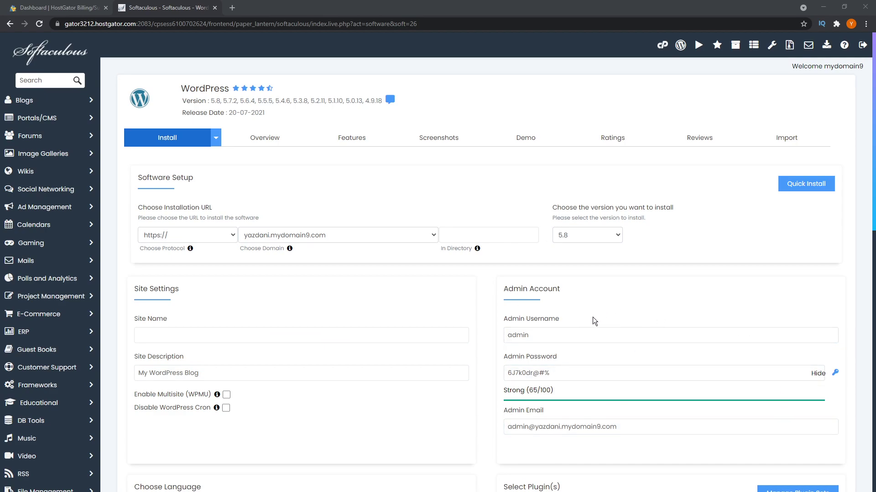
{"action": "key", "text": "Return"}
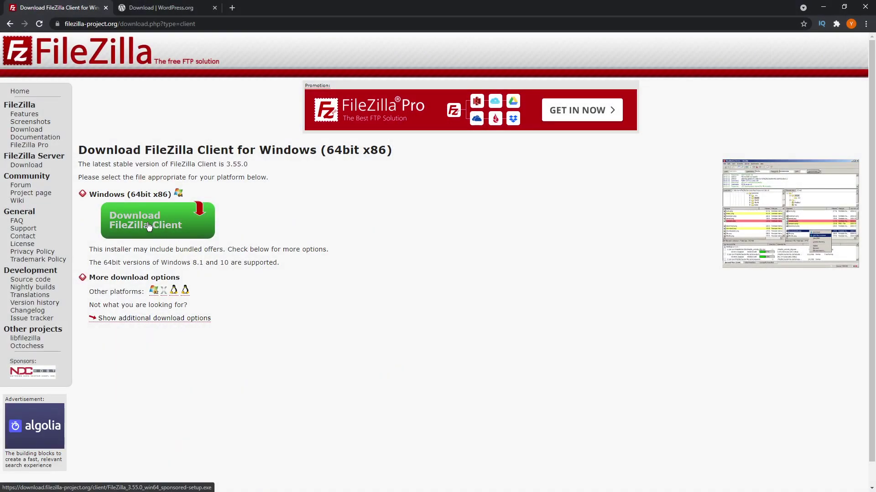
Step: Download the free edition of the FileZilla Client for Windows
{"action": "left_click", "coordinate": [147, 225]}
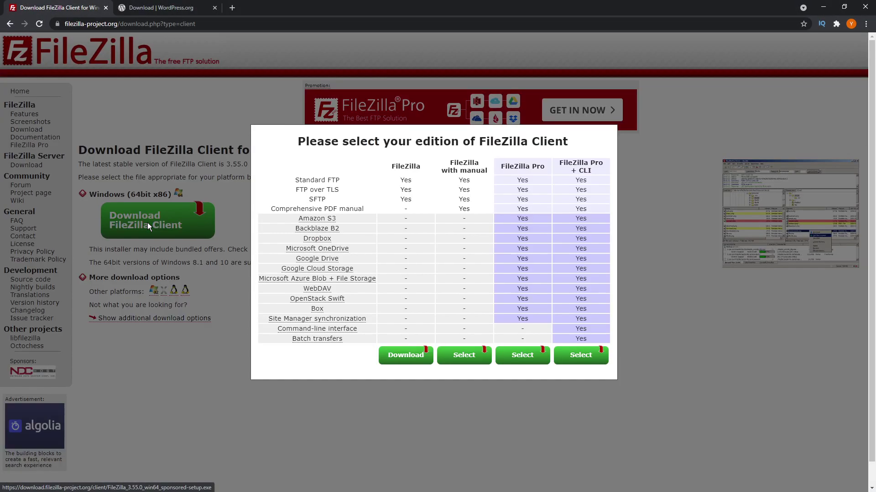
{"action": "left_click", "coordinate": [397, 357]}
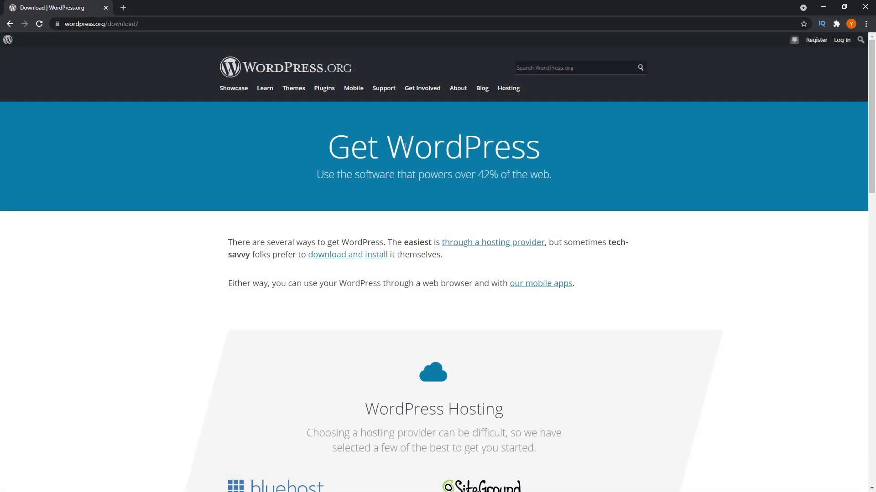
{"action": "scroll", "coordinate": [404, 147], "scroll_direction": "down", "scroll_amount": 10}
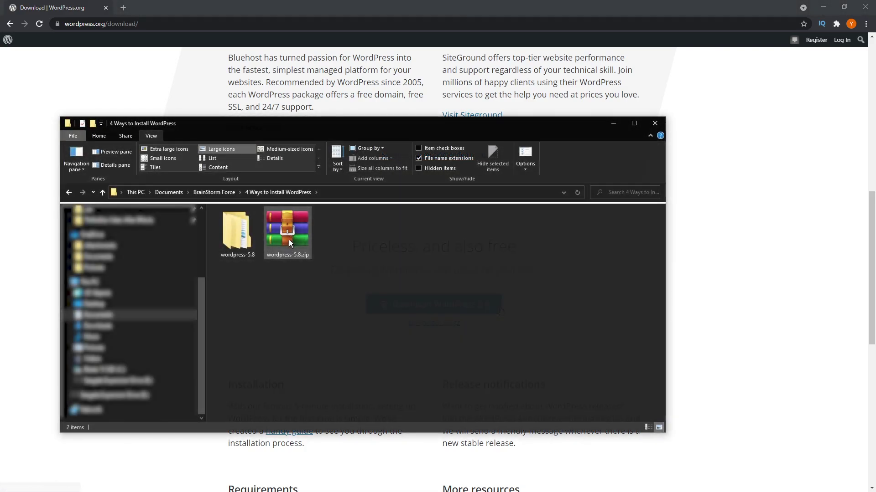
Step: Download WordPress 5.8, open the extracted wordpress folder and select all its files
{"action": "left_click", "coordinate": [220, 237]}
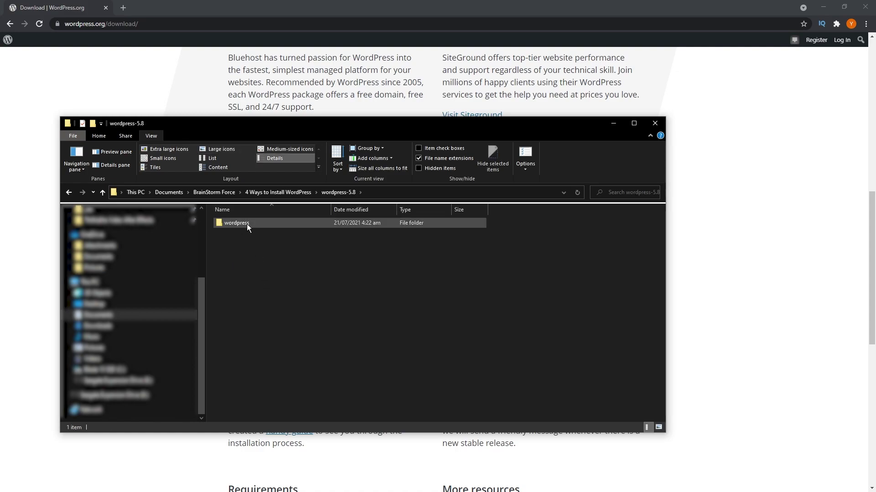
{"action": "double_click", "coordinate": [245, 224]}
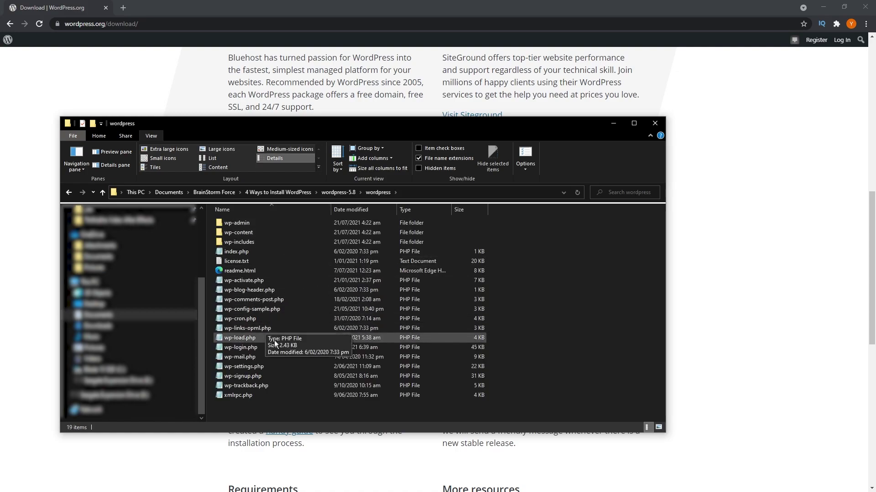
{"action": "left_click_drag", "start_coordinate": [289, 409], "coordinate": [237, 257]}
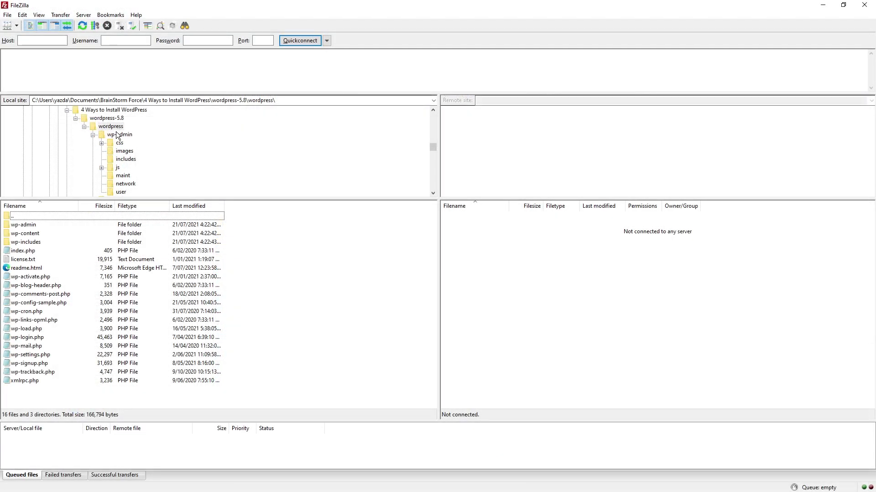
Step: Select the local wordpress files in FileZilla, clear the selection, and return to SiteGround Site Tools
{"action": "left_click_drag", "start_coordinate": [85, 392], "coordinate": [28, 225]}
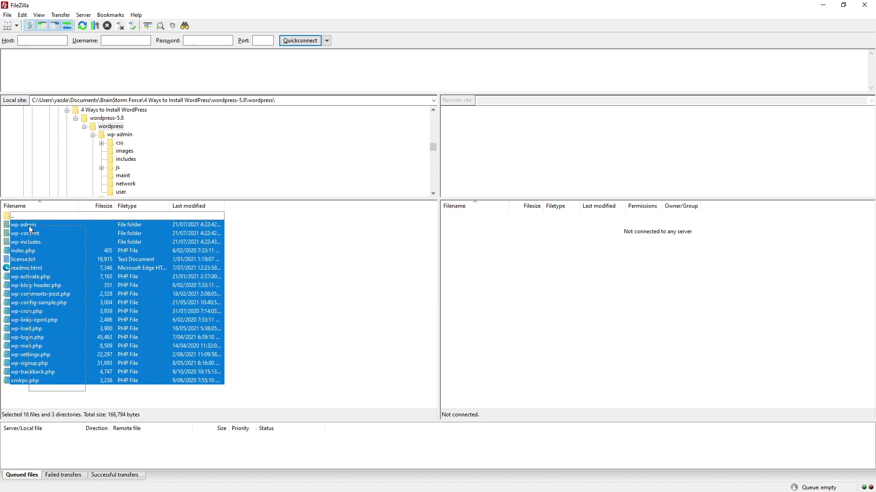
{"action": "left_click", "coordinate": [66, 399]}
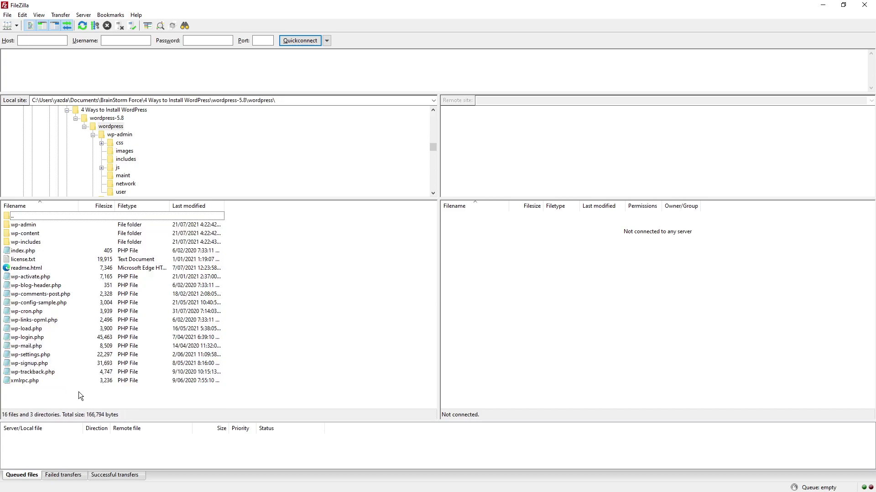
{"action": "key", "text": "alt+Tab"}
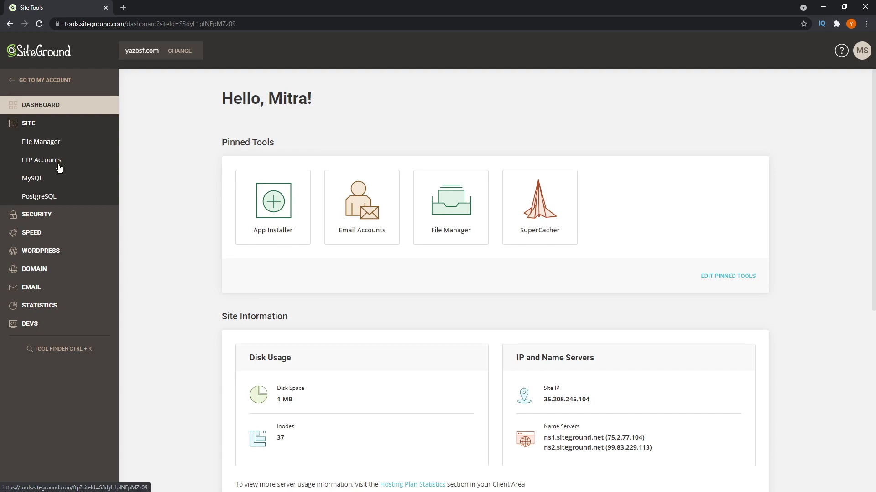
Step: Open SiteGround's FTP Accounts page and enter a name for the new FTP account
{"action": "left_click", "coordinate": [48, 165]}
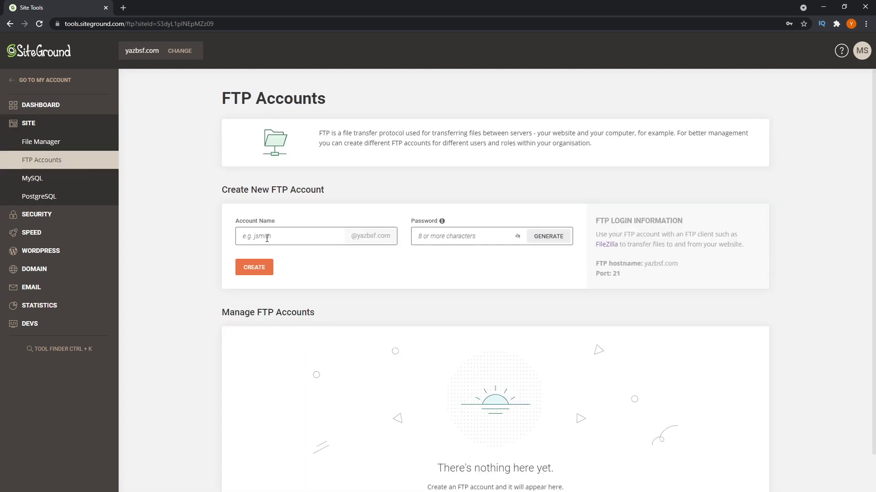
{"action": "left_click", "coordinate": [267, 238]}
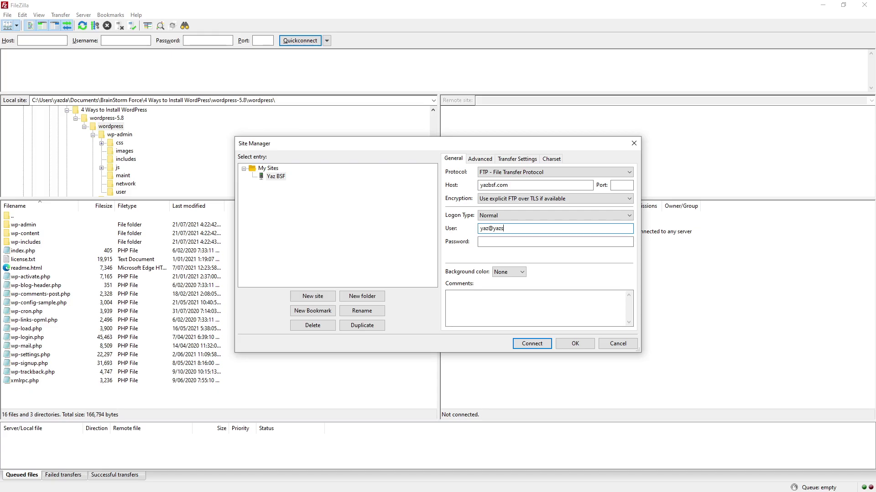
Step: Complete the yazbsf.com Site Manager entry with the pasted password and connect, accepting the certificate
{"action": "type", "text": "bsf.com"}
{"action": "left_click", "coordinate": [555, 241]}
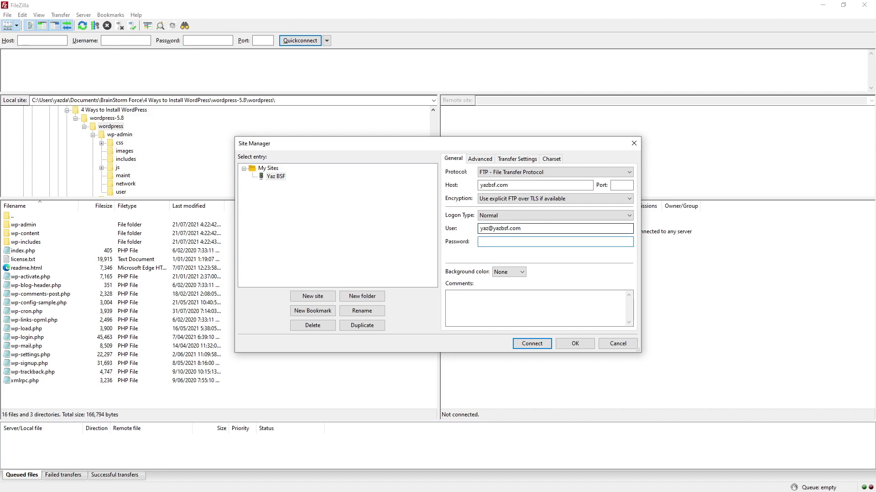
{"action": "key", "text": "ctrl+v"}
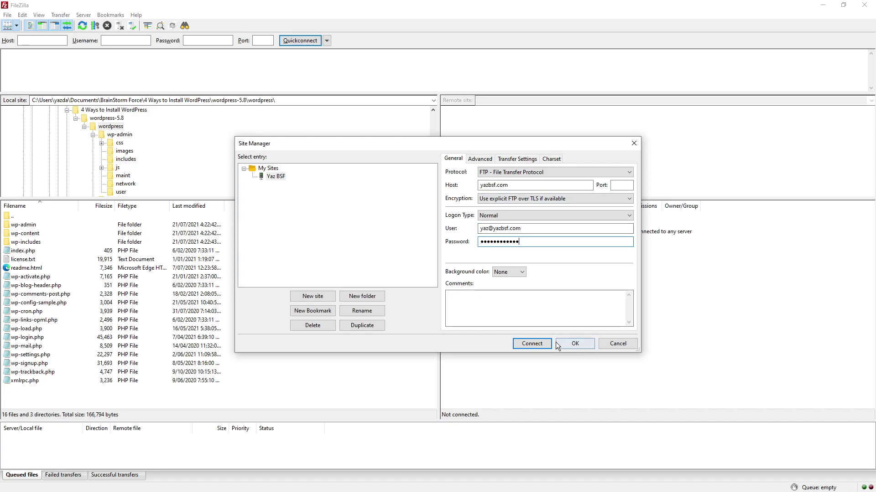
{"action": "left_click", "coordinate": [536, 344]}
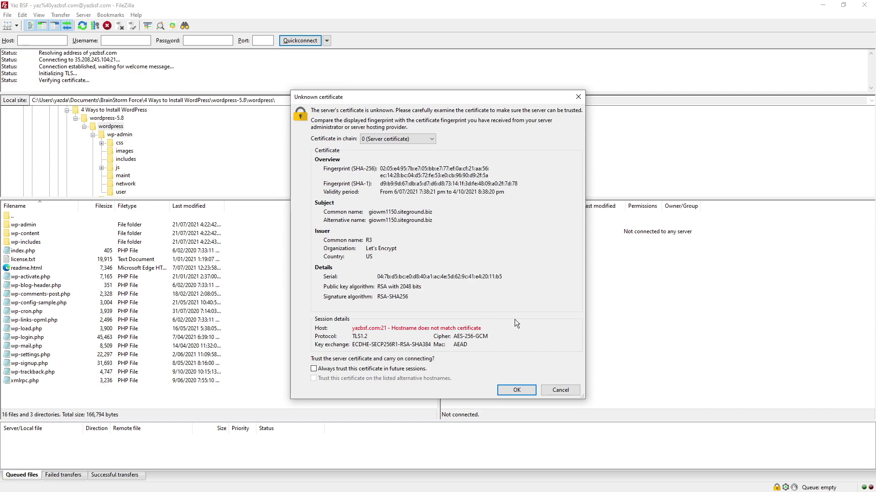
{"action": "left_click", "coordinate": [517, 391]}
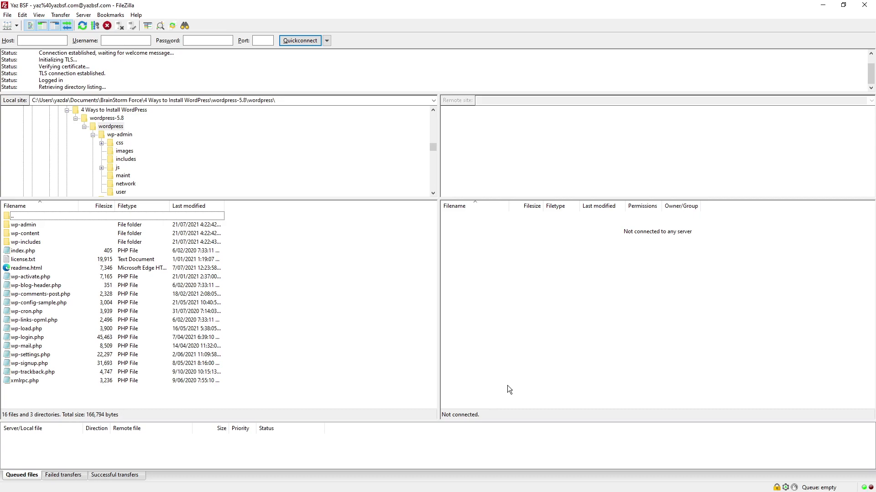
Step: Upload all the local WordPress files and folders to public_html
{"action": "left_click_drag", "start_coordinate": [64, 392], "coordinate": [23, 226]}
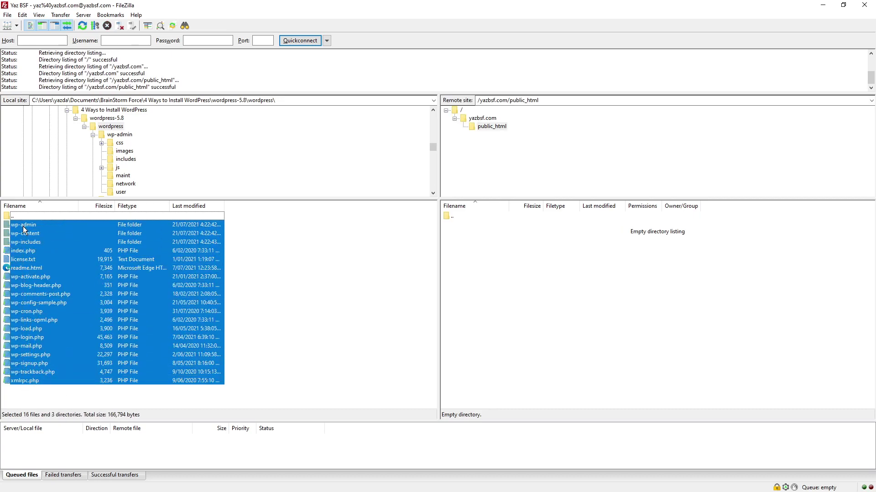
{"action": "right_click", "coordinate": [31, 225]}
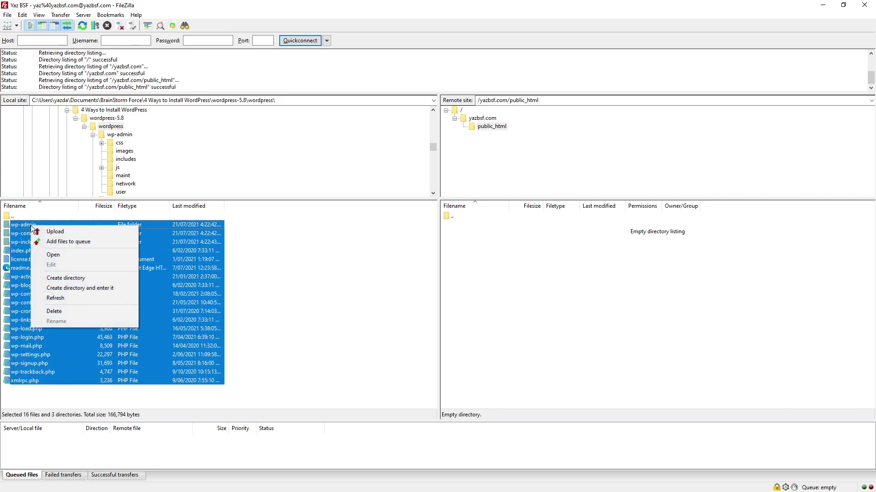
{"action": "left_click", "coordinate": [54, 231]}
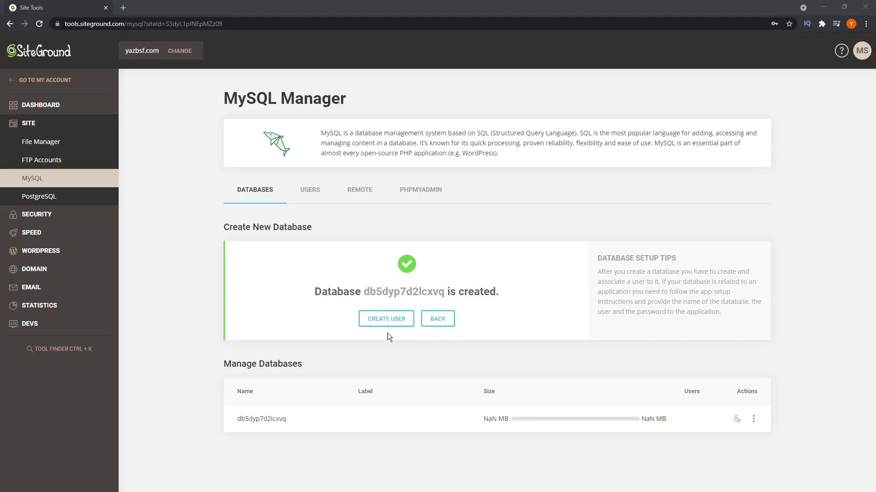
Step: Create a new MySQL user from the database-created panel on the Users tab
{"action": "left_click", "coordinate": [389, 319]}
{"action": "scroll", "coordinate": [323, 311], "scroll_direction": "down", "scroll_amount": 2}
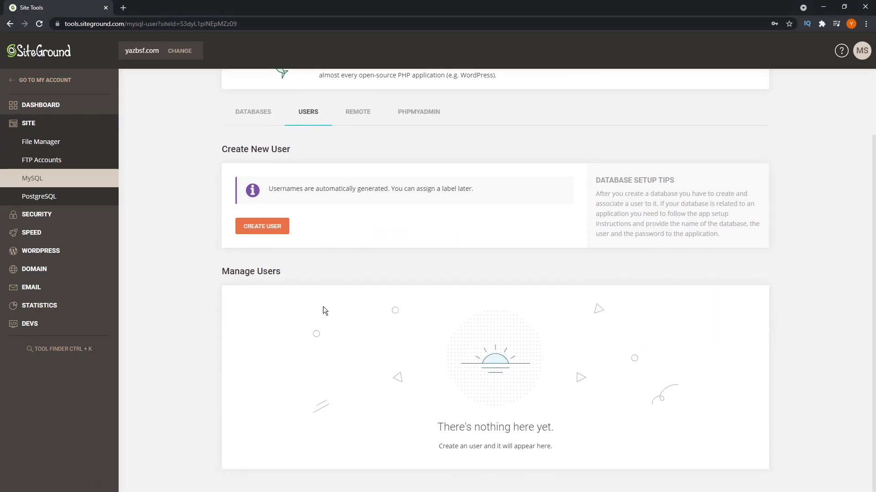
{"action": "left_click", "coordinate": [280, 231]}
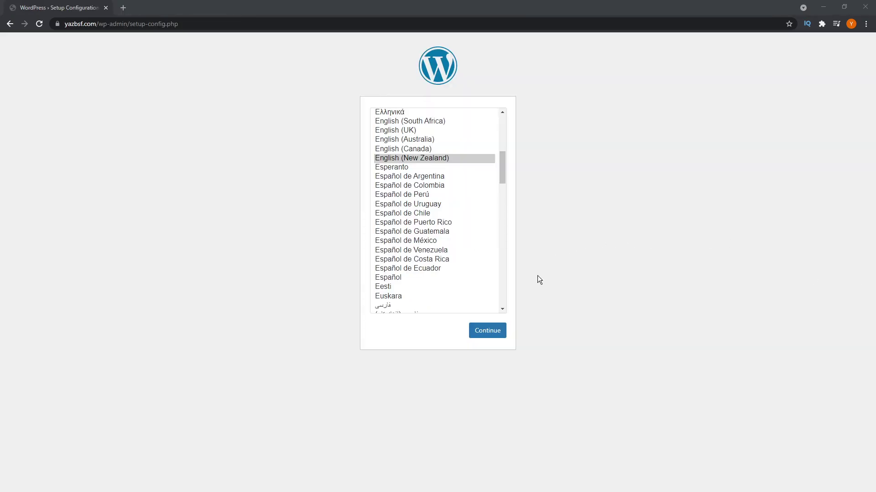
Step: Choose English (New Zealand) and paste db5dyp7d2lcxvq as the WordPress database name
{"action": "left_click", "coordinate": [489, 331]}
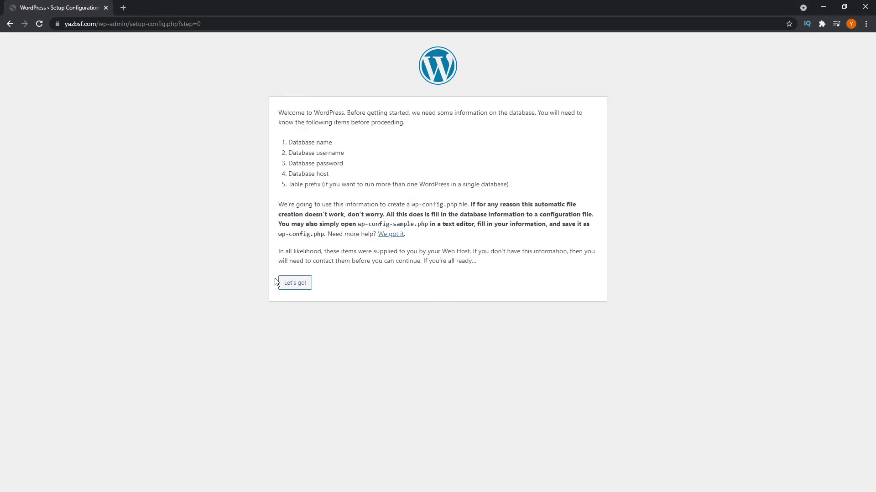
{"action": "left_click", "coordinate": [280, 282]}
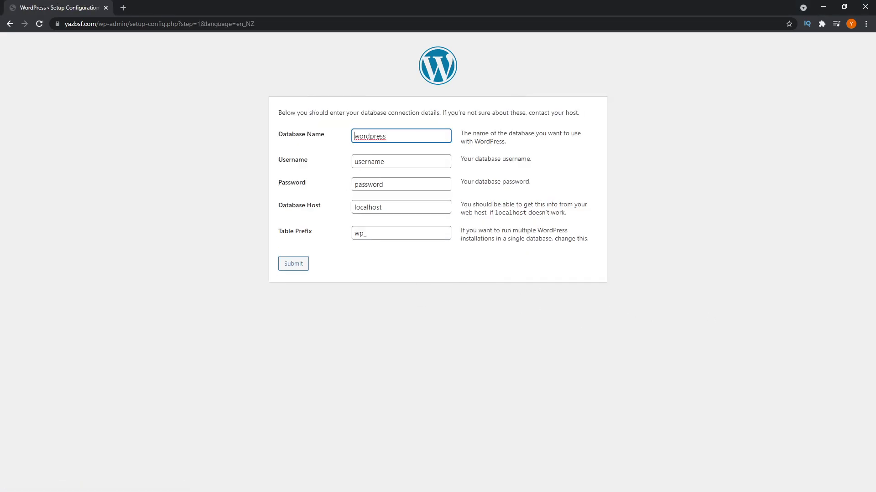
{"action": "key", "text": "alt+Tab"}
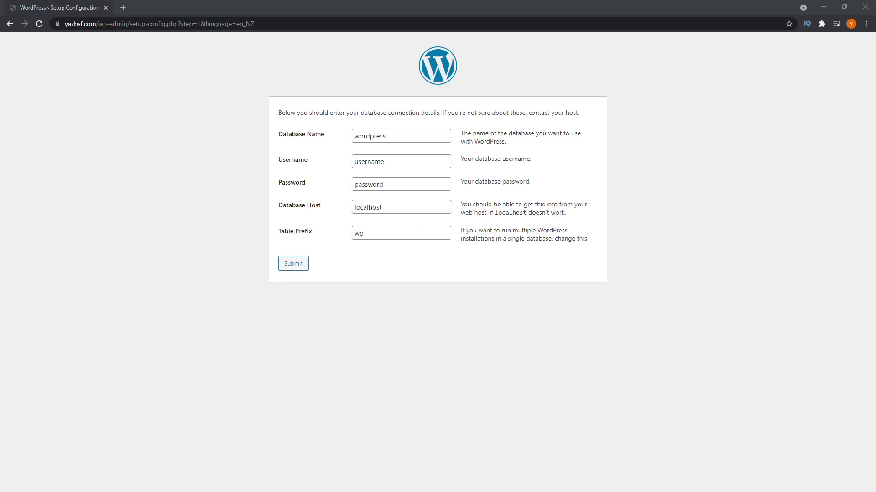
{"action": "left_click", "coordinate": [404, 137]}
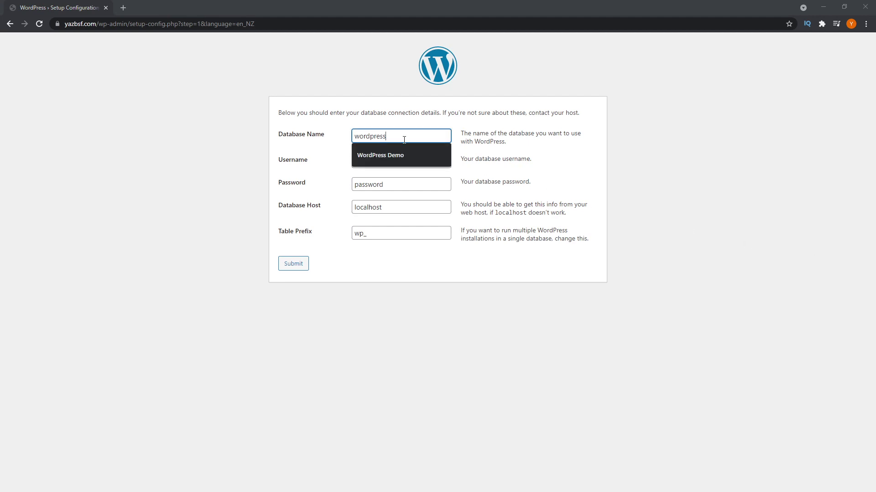
{"action": "left_click_drag", "start_coordinate": [404, 137], "coordinate": [344, 137]}
{"action": "right_click", "coordinate": [369, 137]}
{"action": "left_click", "coordinate": [391, 218]}
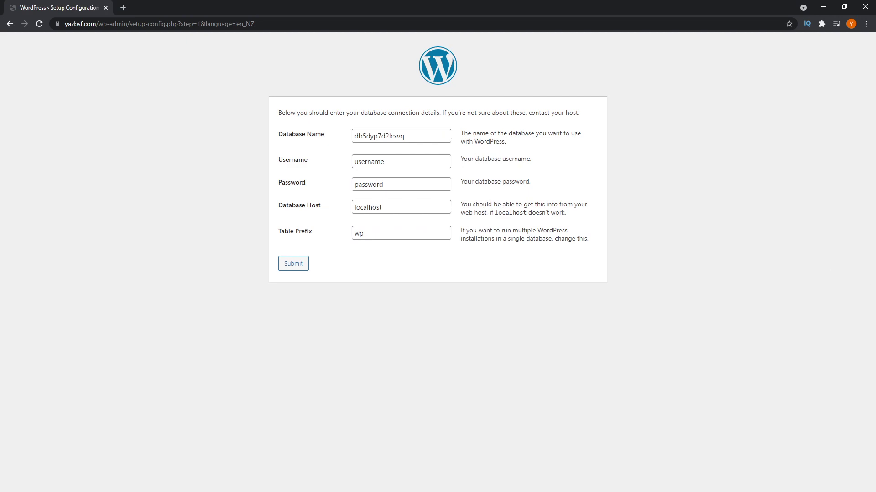
Step: Fill in the admin username and email on the WordPress installation form
{"action": "key", "text": "alt+Tab"}
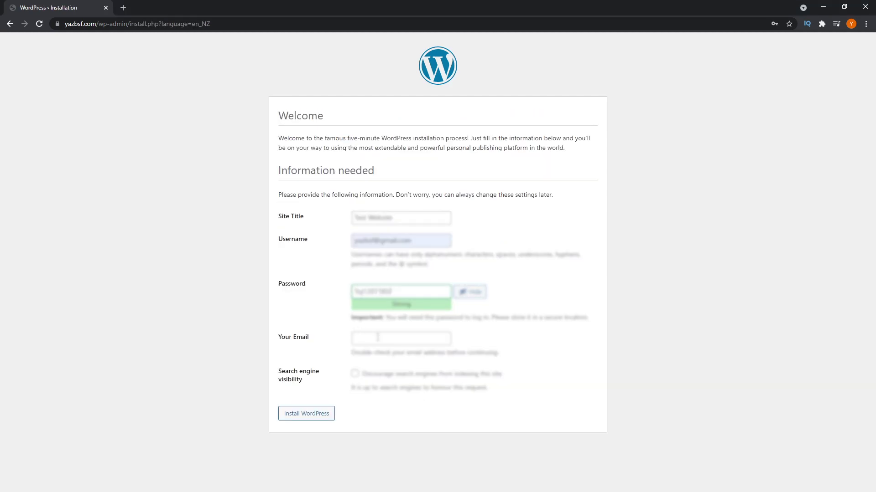
{"action": "left_click", "coordinate": [377, 338]}
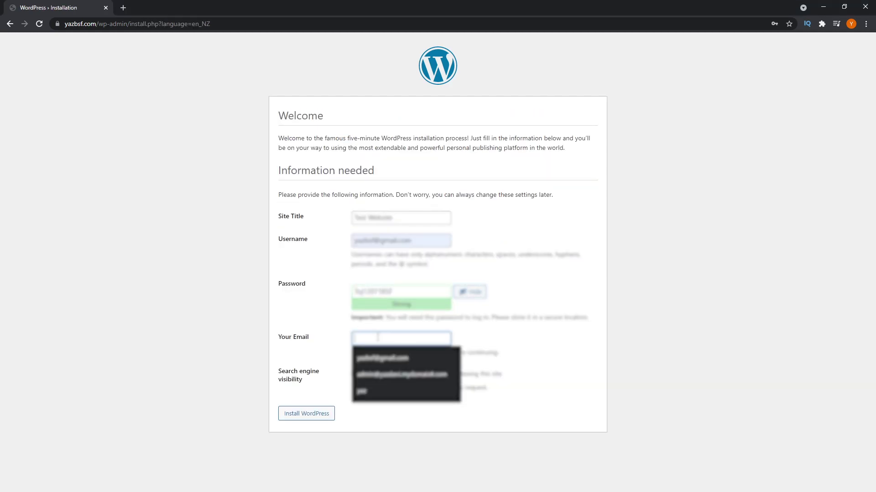
{"action": "key", "text": "shift+Tab"}
{"action": "key", "text": "shift+Tab"}
{"action": "key", "text": "shift+Tab"}
{"action": "key", "text": "BackSpace"}
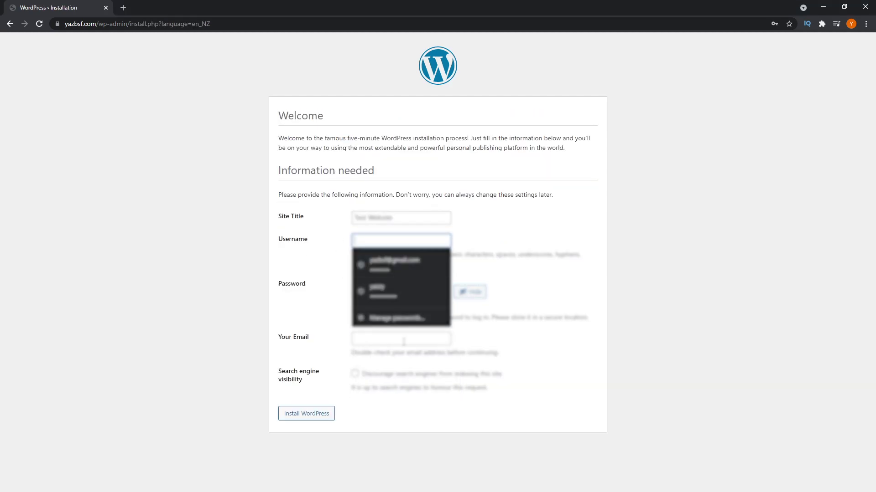
{"action": "left_click", "coordinate": [403, 342]}
{"action": "left_click", "coordinate": [410, 243]}
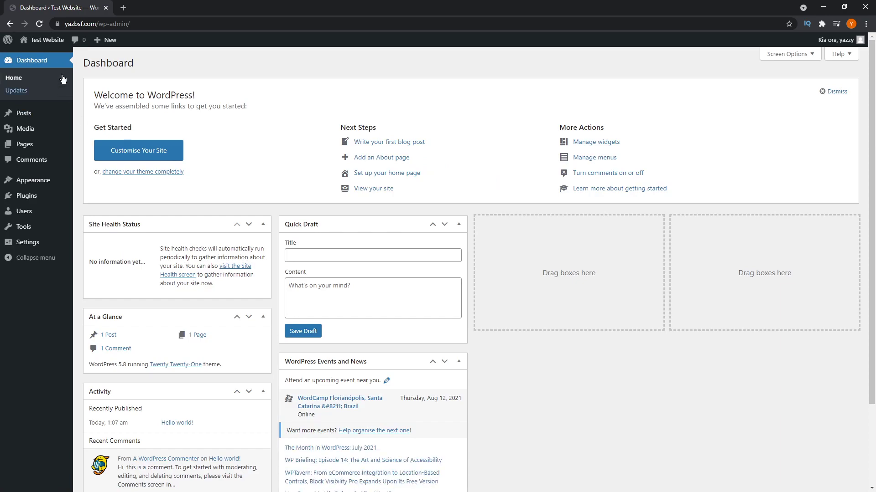
Step: Visit the Test Website's public front page from the site-name menu in the admin bar
{"action": "mouse_move", "coordinate": [45, 41]}
{"action": "left_click", "coordinate": [33, 57]}
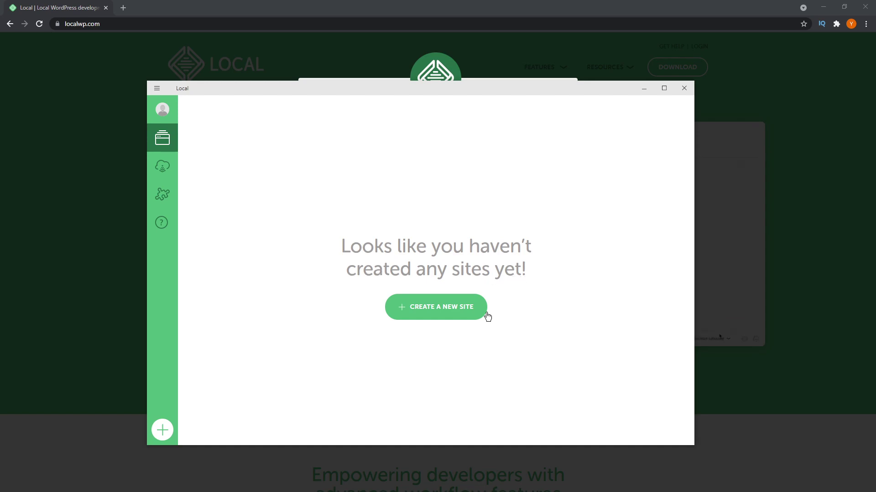
Step: Create the local WordPress 5.8 site 'Yaz BSF Test' (yaz-bsf-test.local) in Local with default settings
{"action": "left_click", "coordinate": [446, 310]}
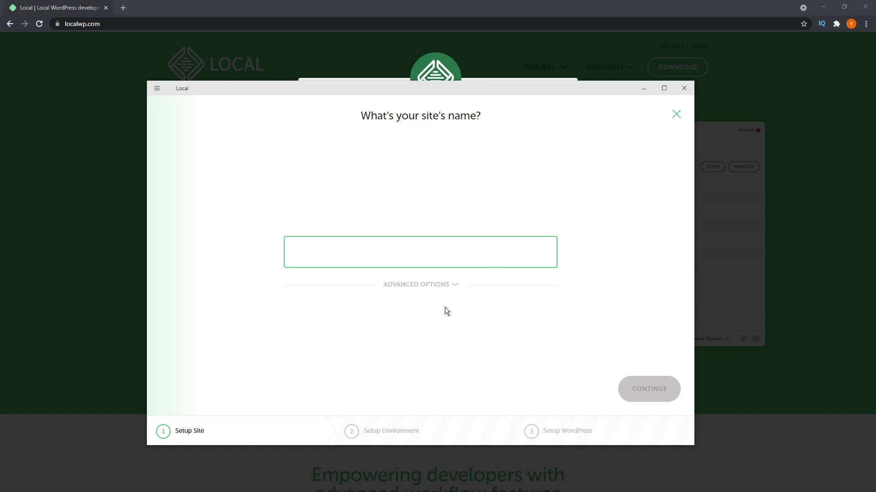
{"action": "type", "text": "Yaz BSF "}
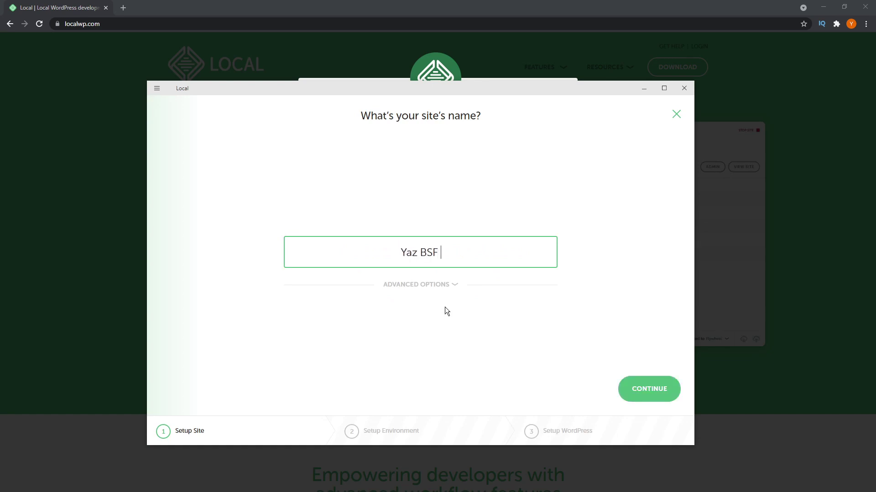
{"action": "type", "text": "Test"}
{"action": "key", "text": "Return"}
{"action": "key", "text": "Return"}
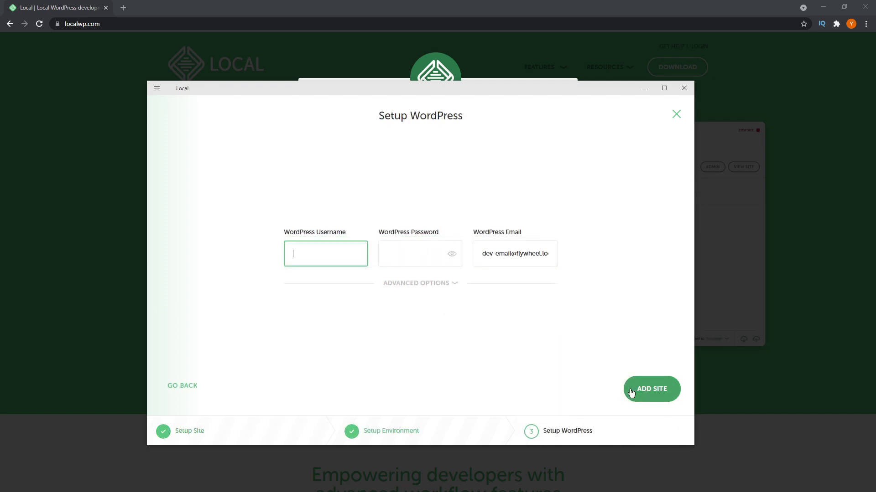
{"action": "left_click", "coordinate": [631, 393]}
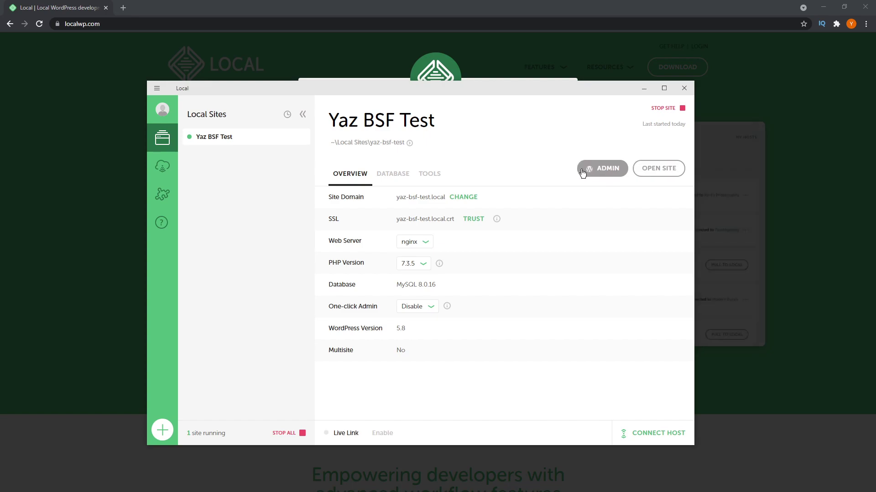
Step: Open the Yaz BSF Test site in the browser from its Local overview panel
{"action": "left_click", "coordinate": [652, 168]}
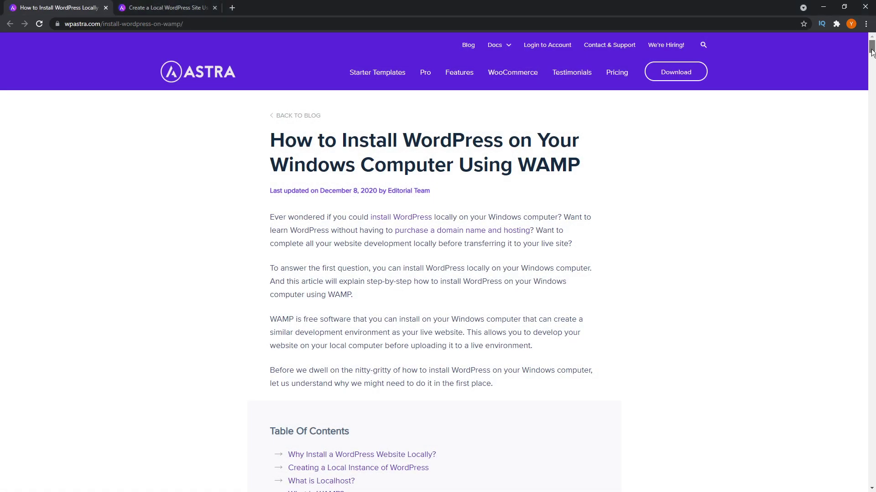
Step: Switch to the 'How to Create a Local WordPress Site Using XAMPP' article and scroll down through it
{"action": "mouse_move", "coordinate": [871, 51]}
{"action": "left_mouse_down"}
{"action": "mouse_move", "coordinate": [871, 98]}
{"action": "mouse_move", "coordinate": [869, 49]}
{"action": "left_mouse_up"}
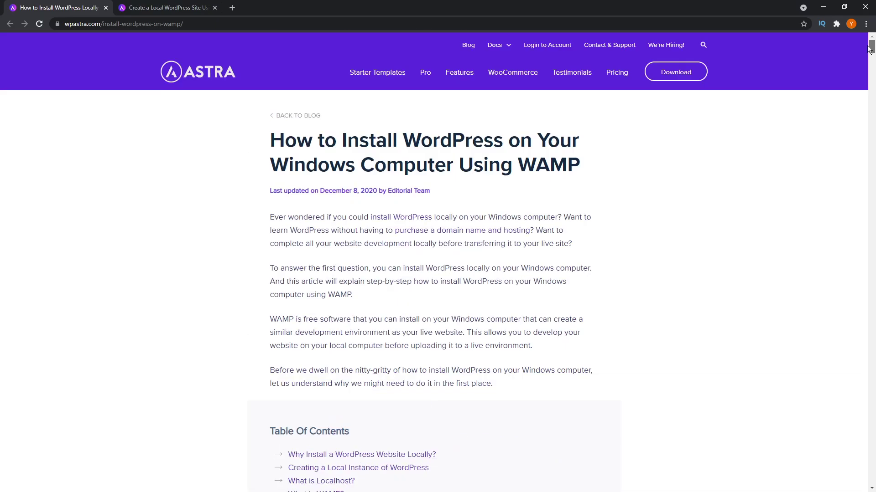
{"action": "left_click", "coordinate": [196, 7]}
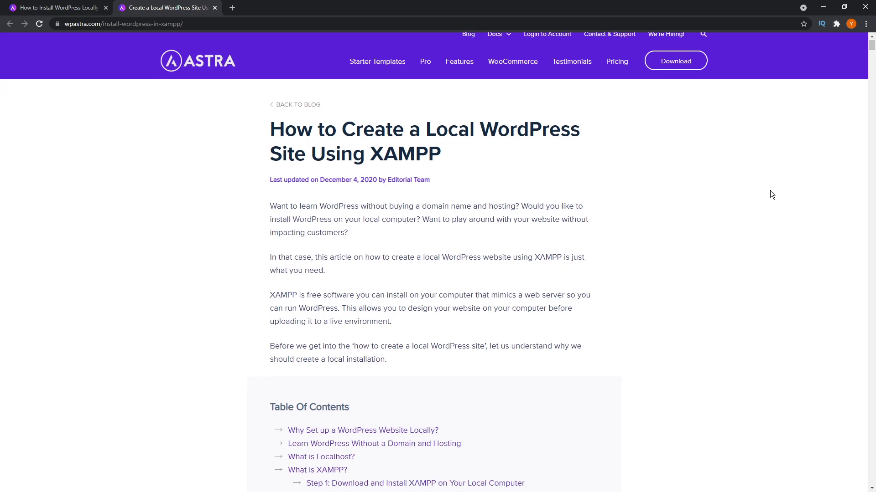
{"action": "scroll", "coordinate": [770, 192], "scroll_direction": "down", "scroll_amount": 10}
{"action": "scroll", "coordinate": [784, 181], "scroll_direction": "down", "scroll_amount": 15}
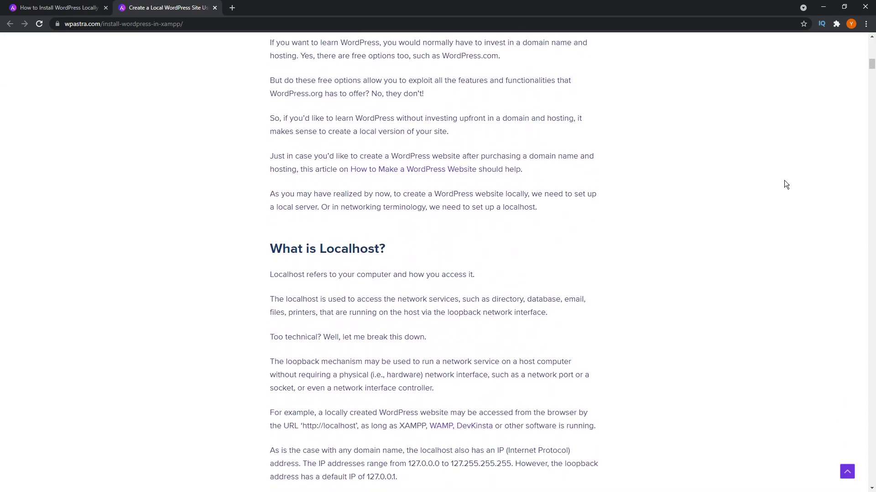